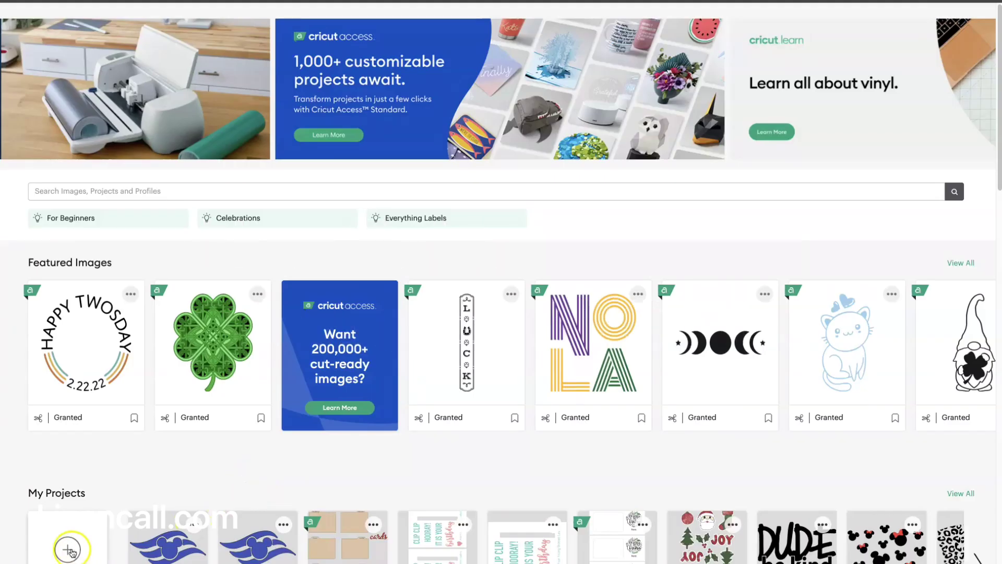
- Open a new blank canvas from the New Project tile, replacing the current one
click(72, 553)
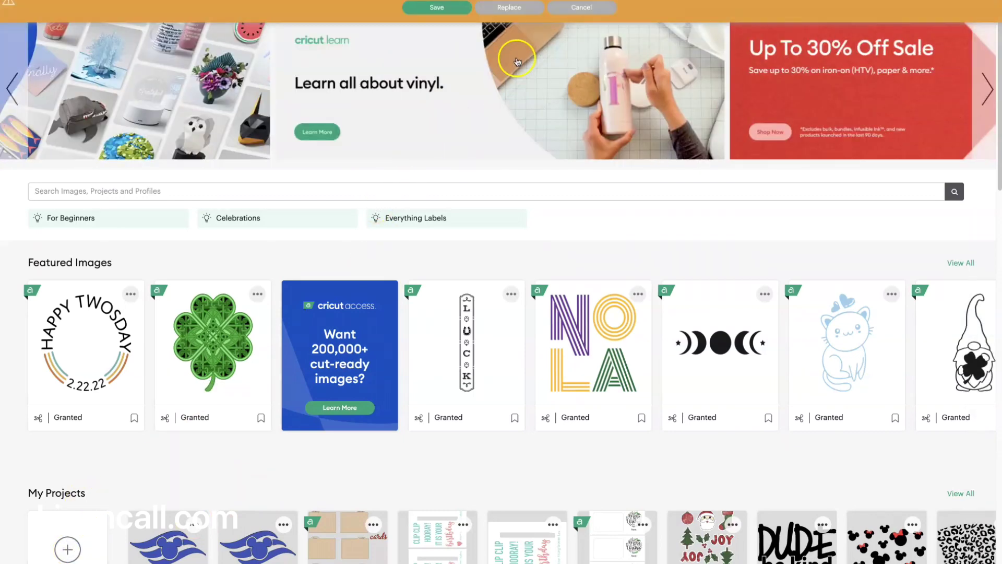
click(510, 8)
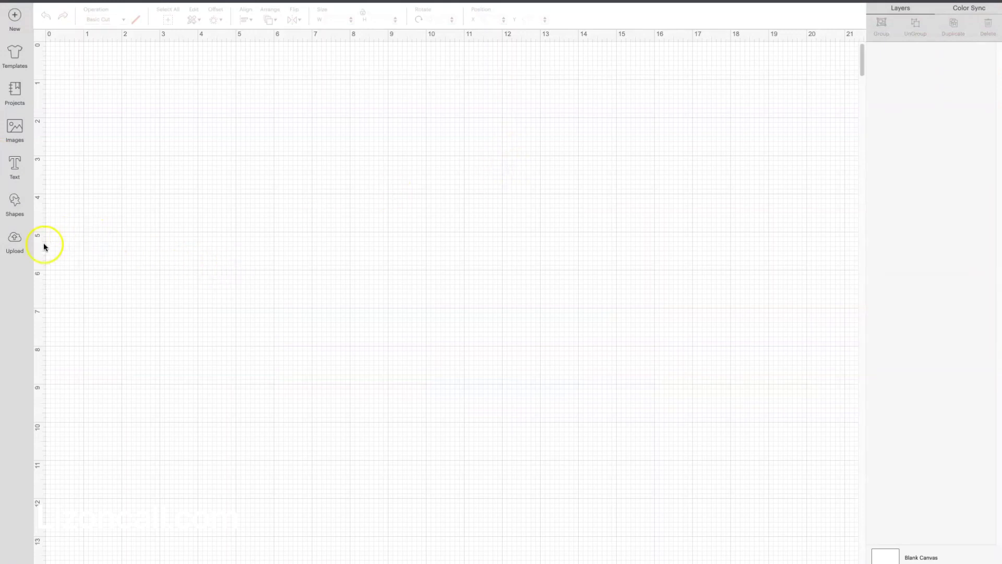
- Bring Lucky Charm Cut Files.svg from the Pictures folder into the Prepare to Upload page
click(15, 239)
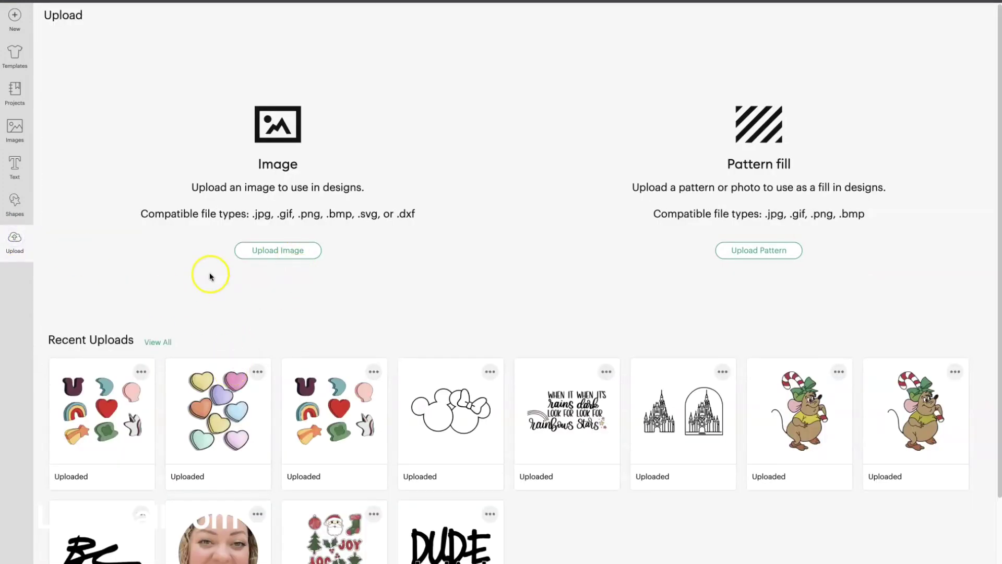
click(272, 251)
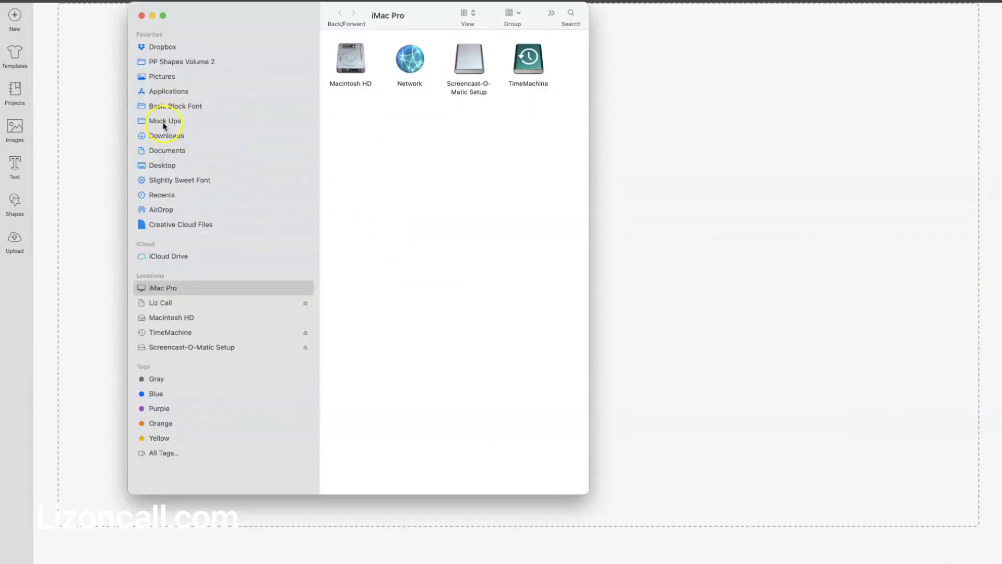
click(166, 78)
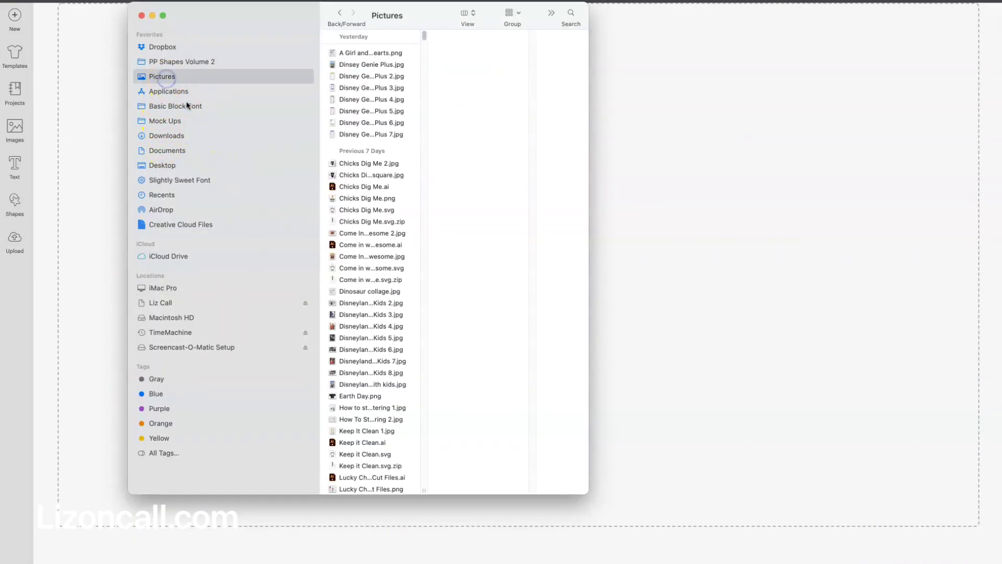
scroll(394, 361, down, 3)
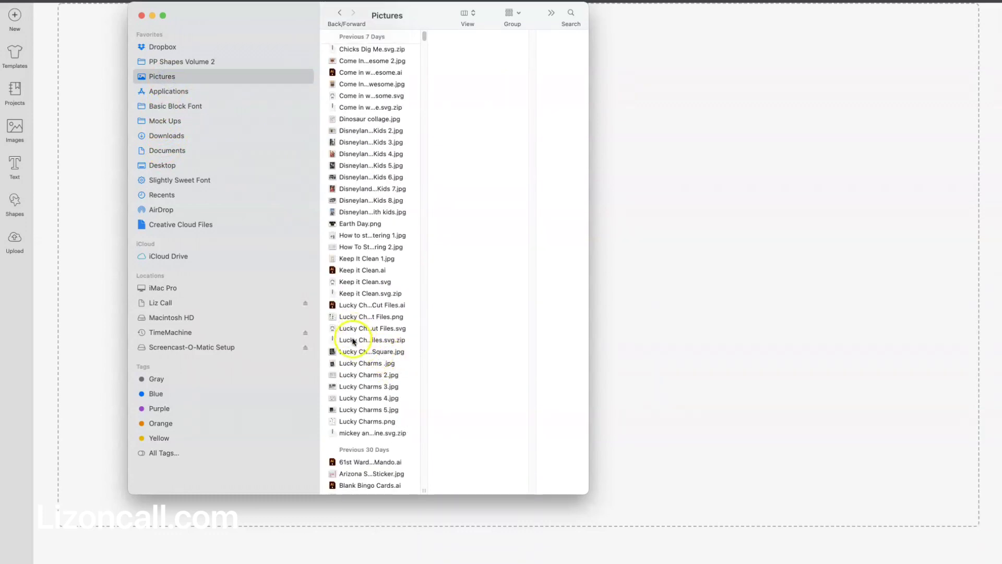
drag(353, 328, 689, 320)
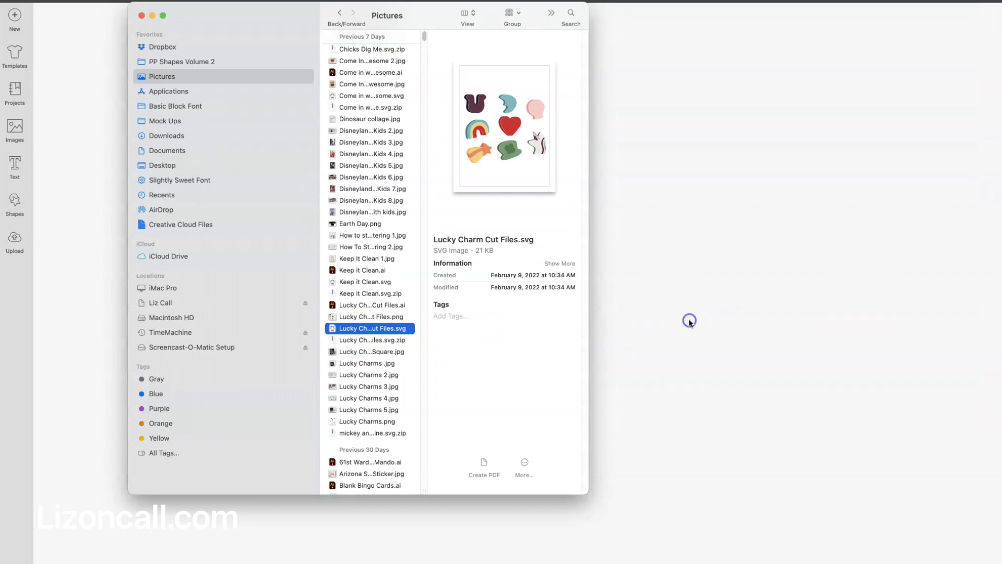
click(668, 411)
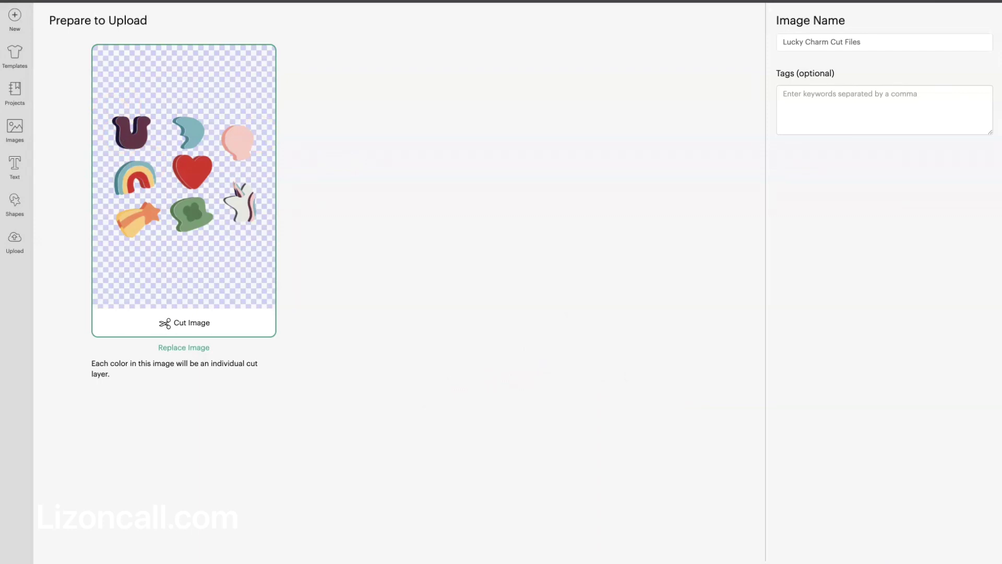
- Save the Lucky Charm upload, insert the nine-charm group on the canvas, and enter width 6.75 in
click(102, 404)
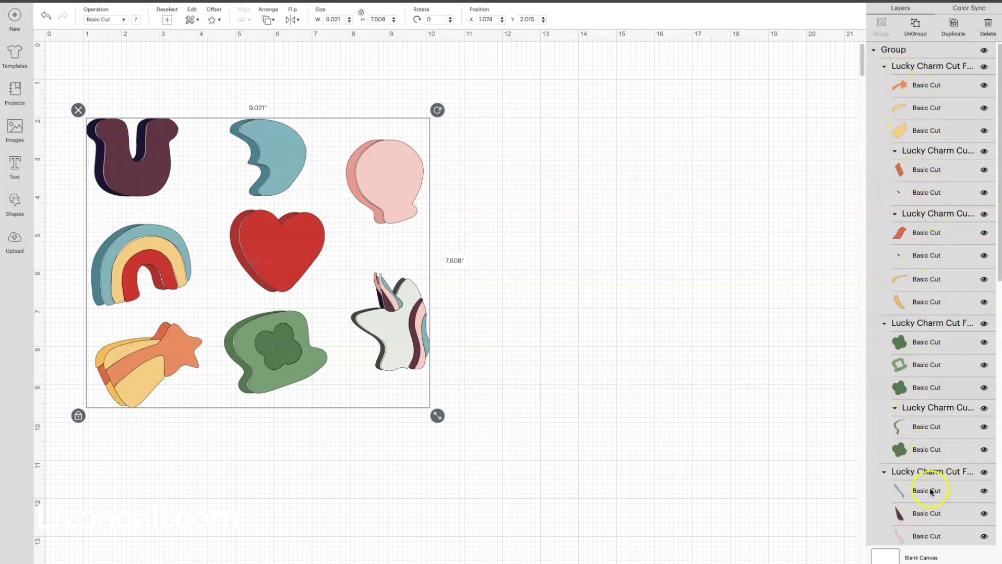
scroll(931, 491, down, 10)
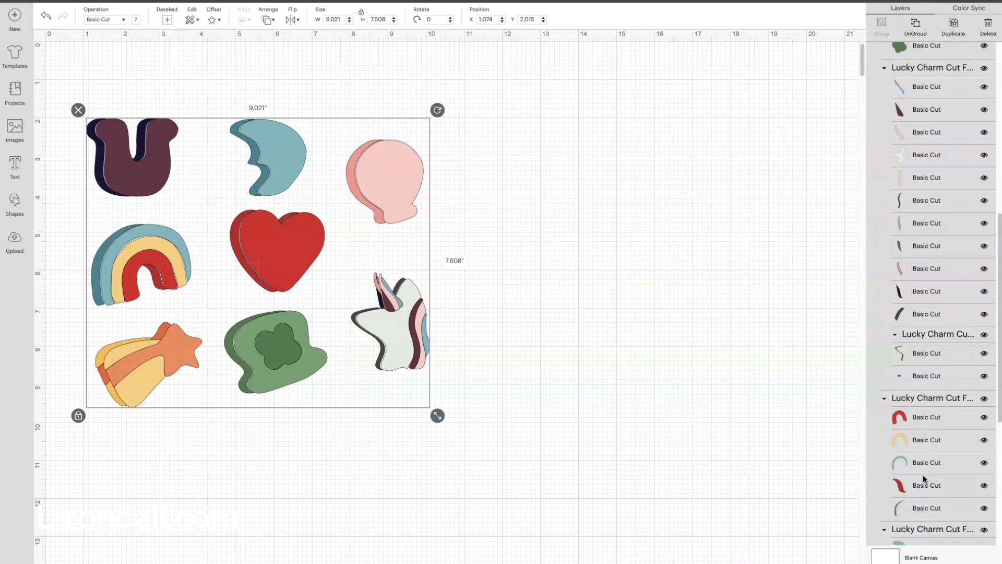
scroll(924, 479, down, 7)
scroll(919, 467, up, 10)
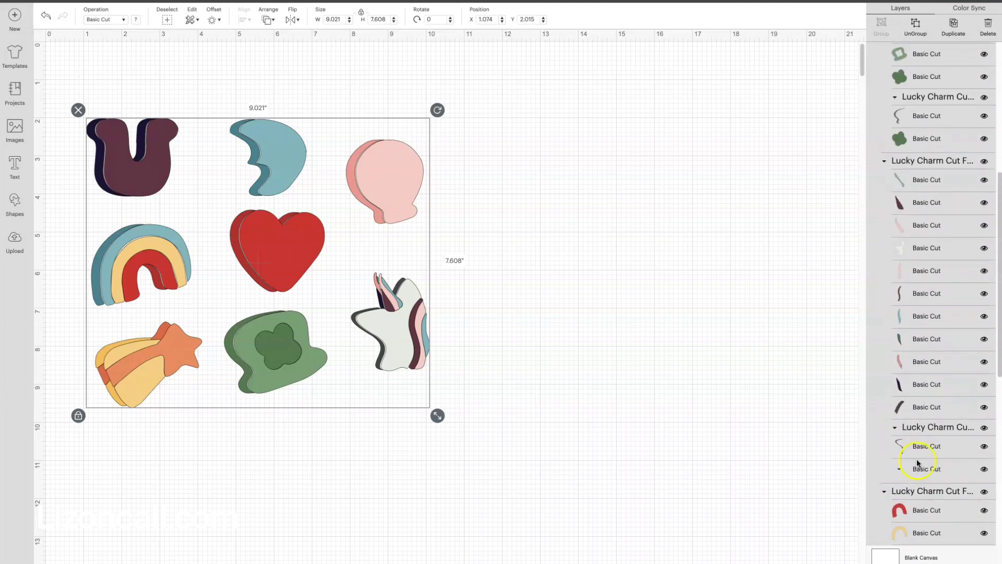
scroll(918, 463, up, 2)
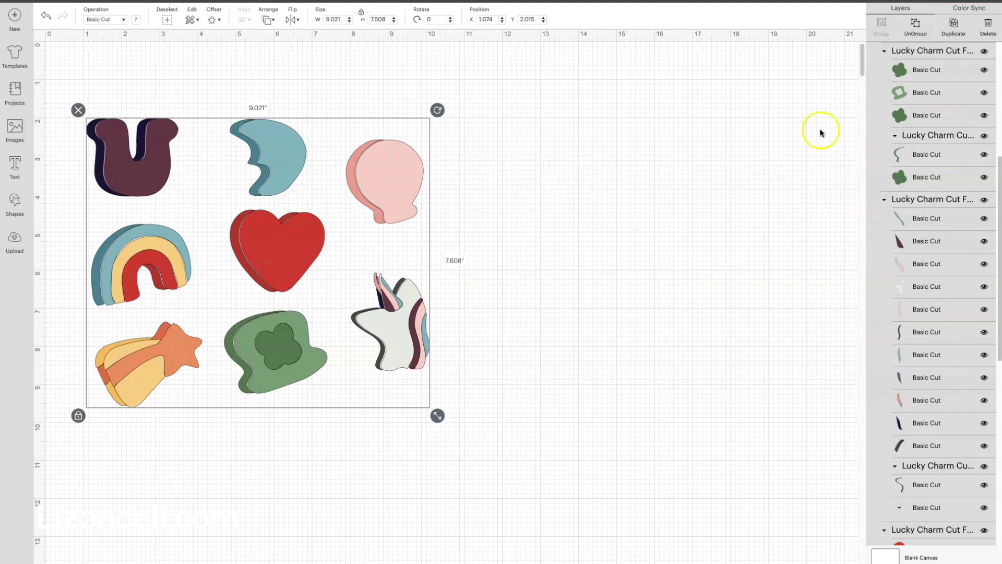
scroll(916, 83, up, 5)
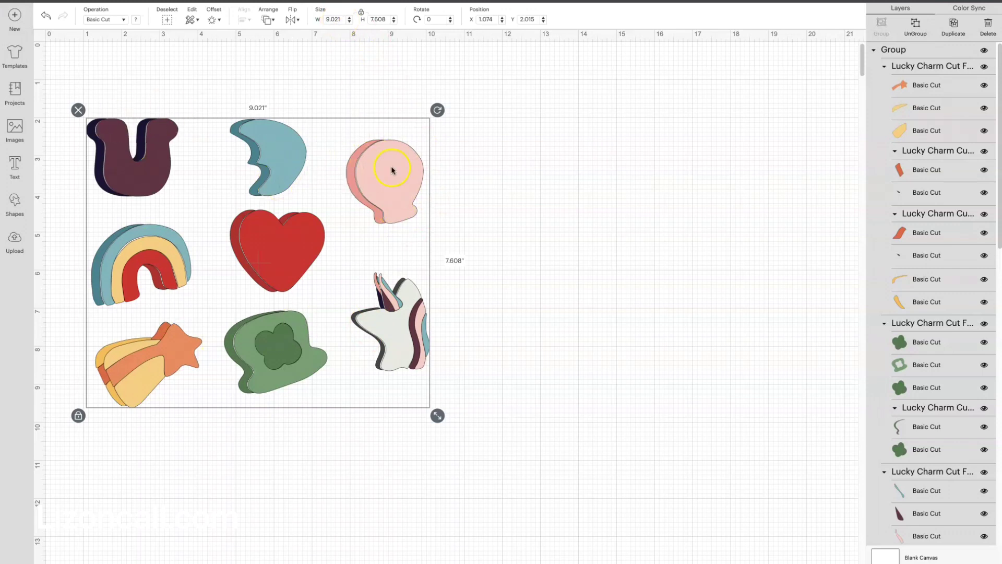
click(327, 20)
- Apply the 6.75 in width and drag the design to about X 0.963, Y 1.751
key(Return)
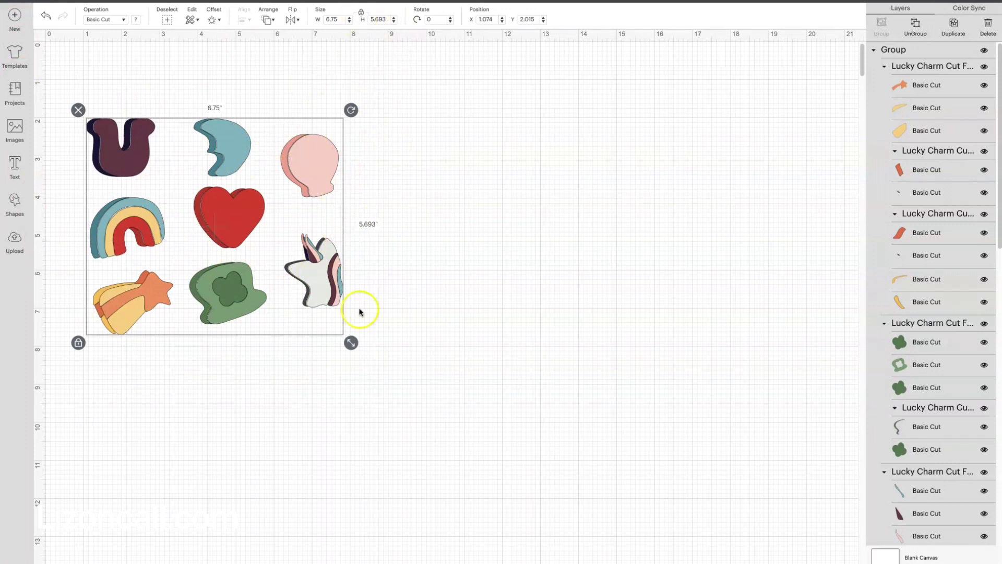
drag(308, 161, 308, 130)
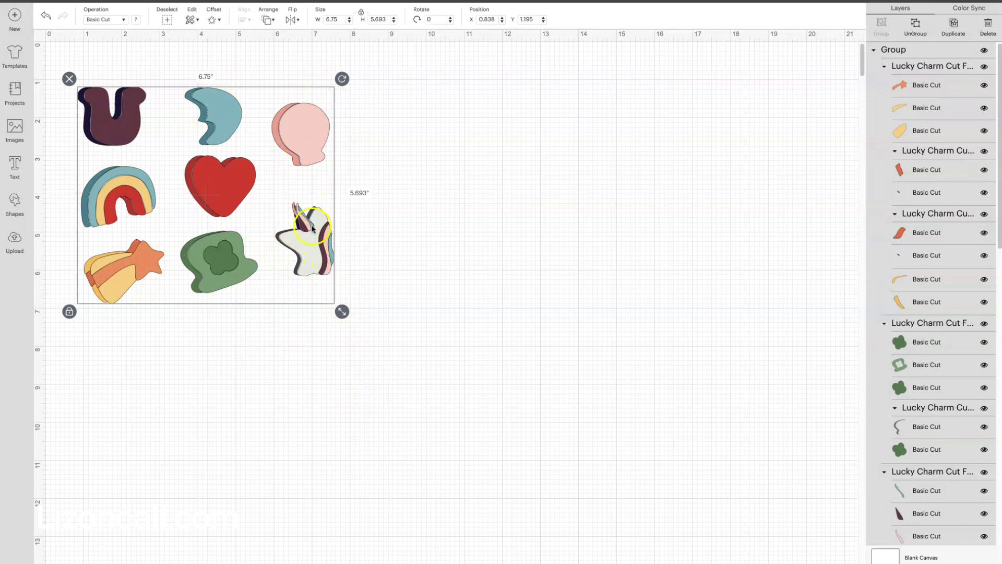
drag(114, 123, 121, 104)
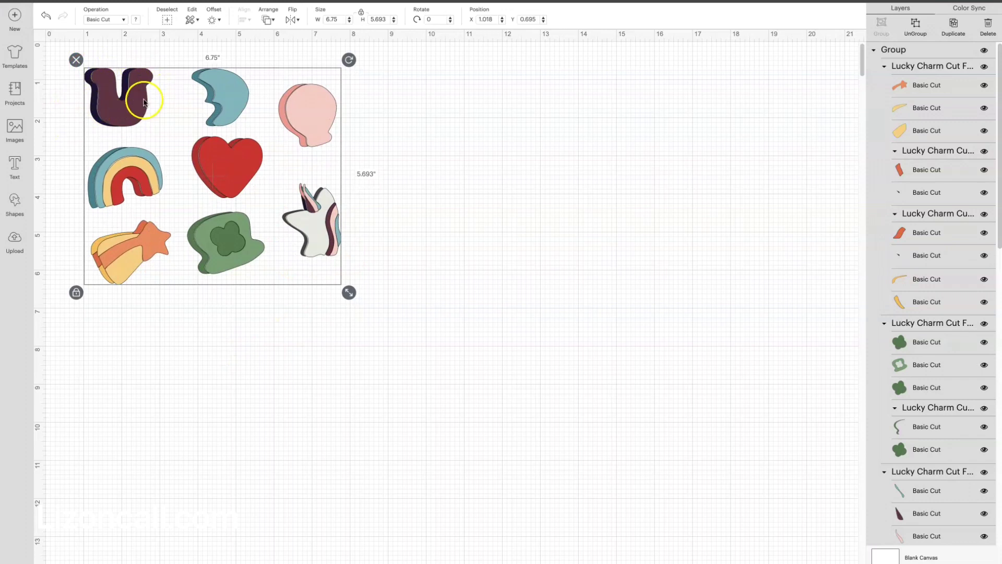
drag(236, 101, 233, 141)
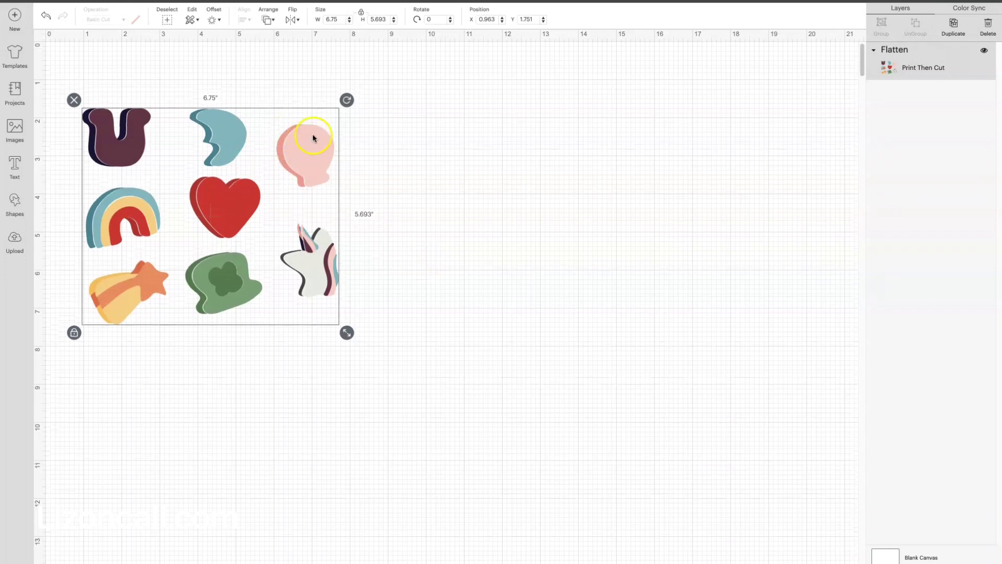
- Preview a 0.111 in offset border, then close the Offset panel without applying it
click(212, 20)
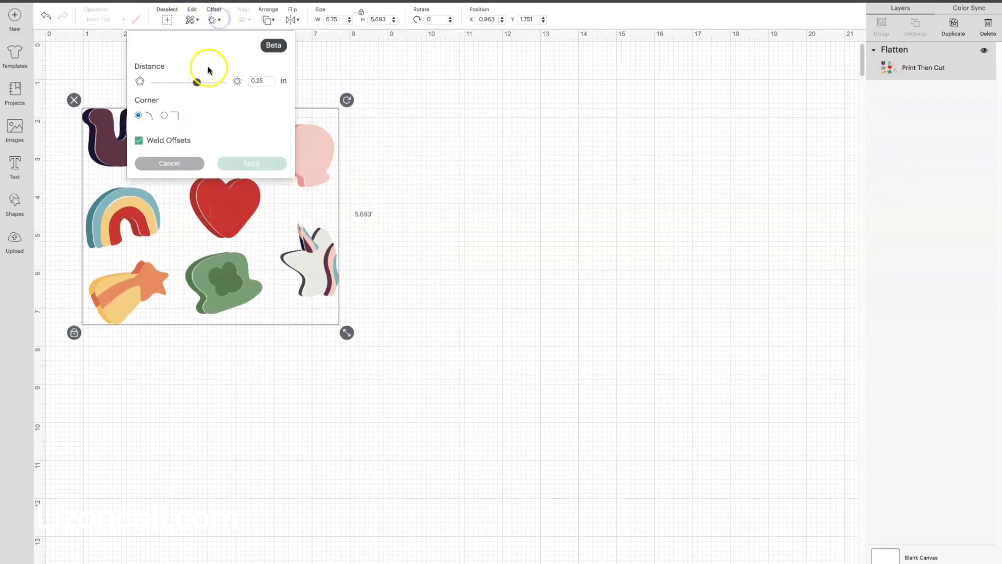
mouse_move(204, 83)
mouse_down()
mouse_move(208, 69)
mouse_move(192, 85)
mouse_up()
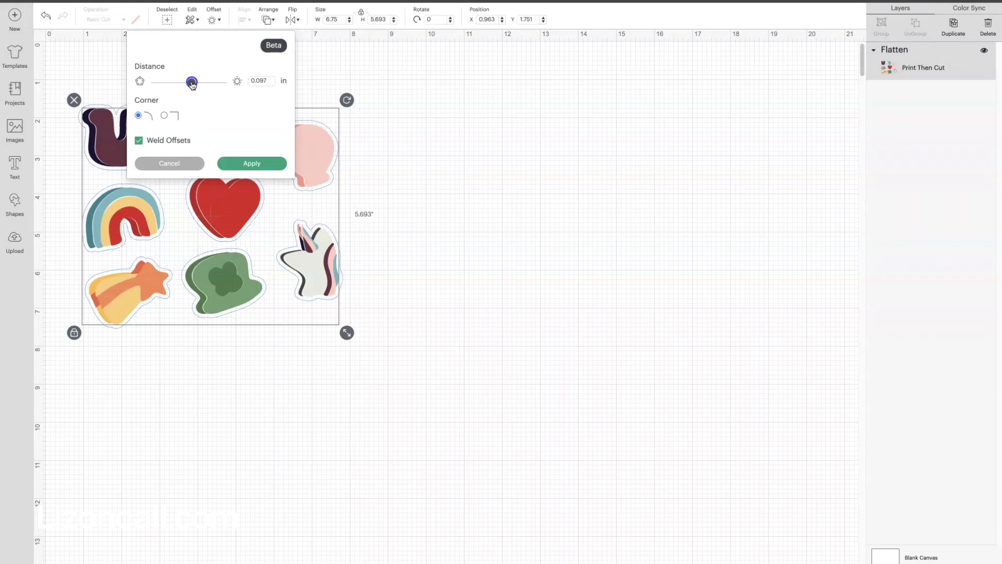
drag(192, 84, 193, 84)
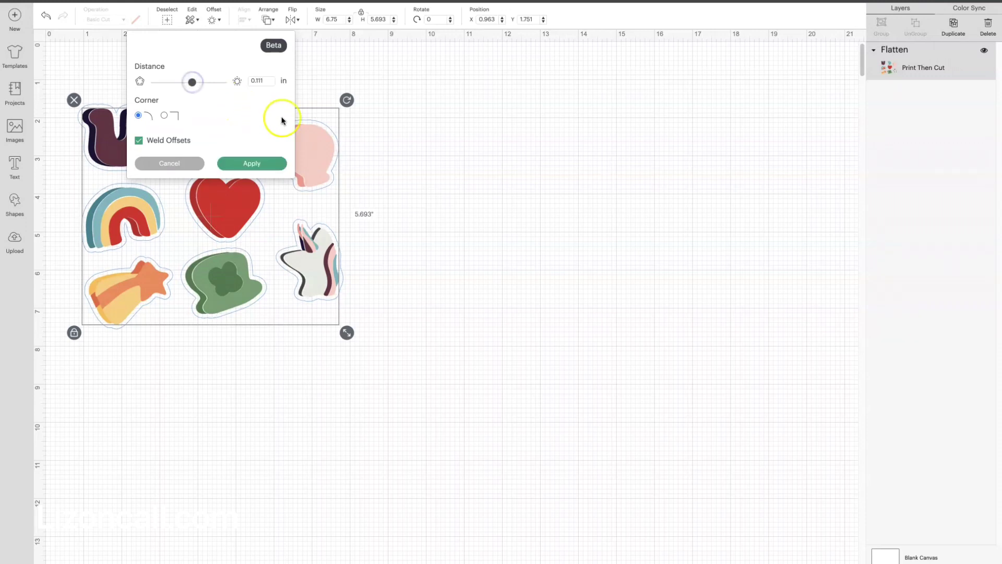
click(383, 152)
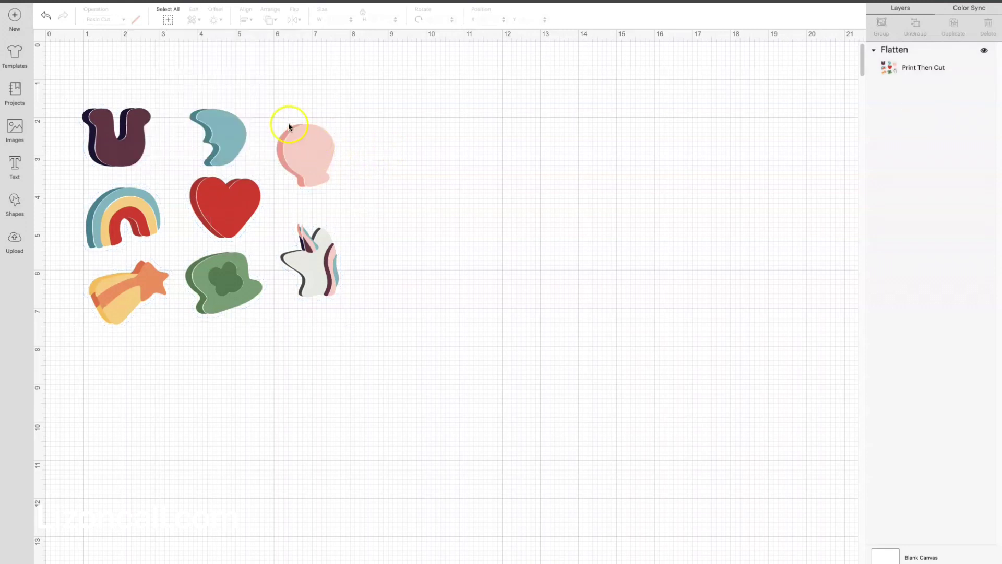
- Select the flattened charms and apply a rounded, welded 0.111 in offset, creating a Flatten Offset layer
click(235, 128)
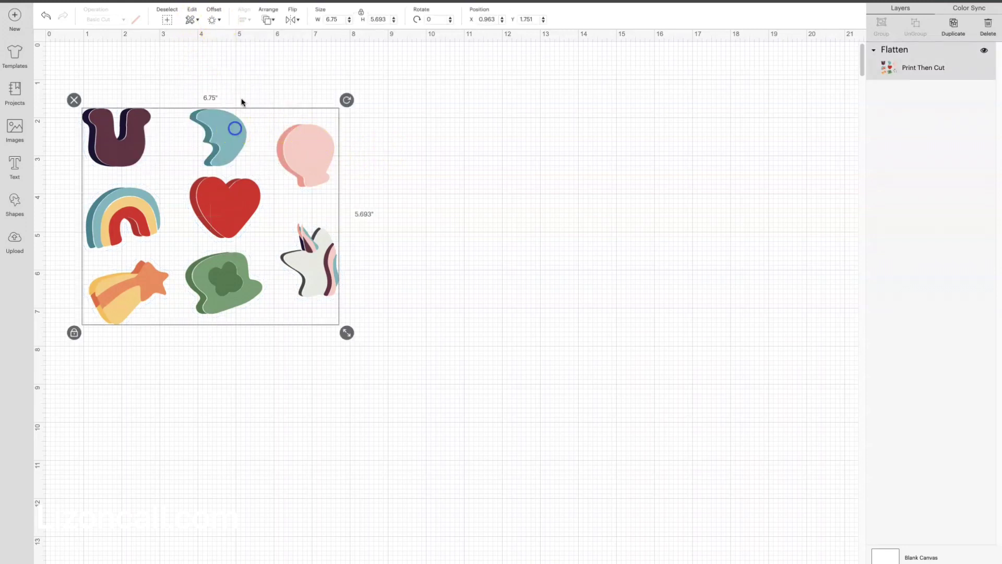
click(212, 20)
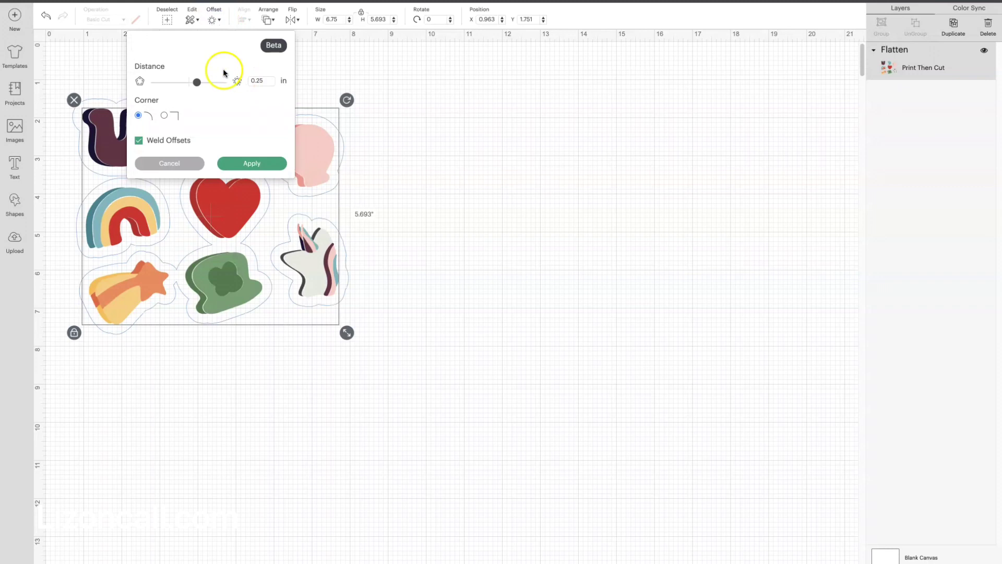
click(197, 83)
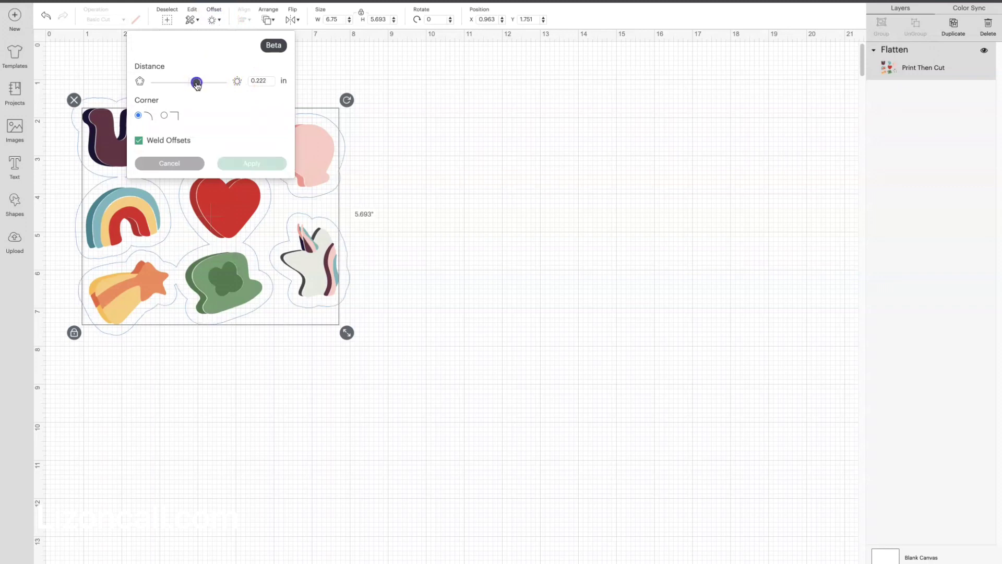
drag(196, 85, 192, 83)
click(271, 168)
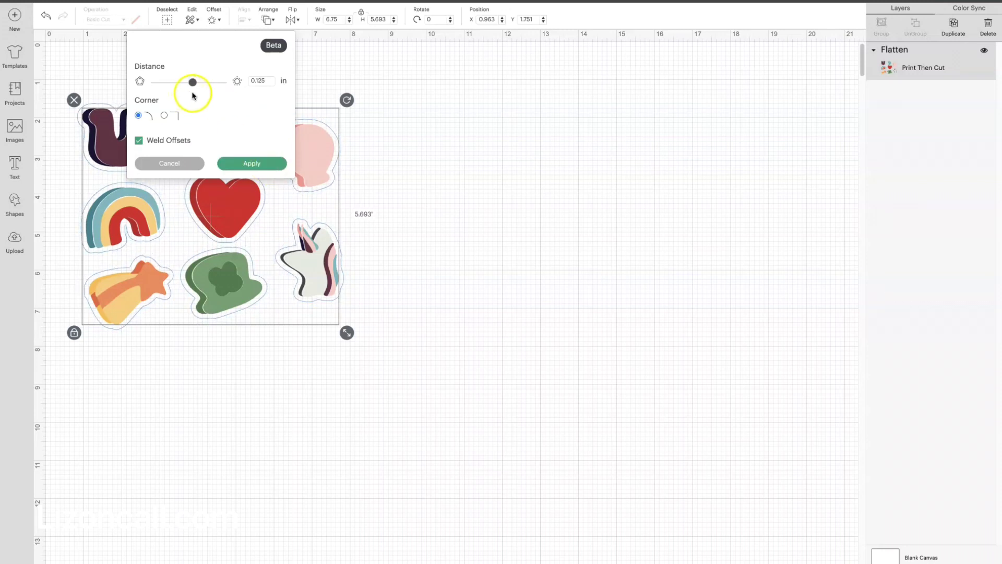
drag(191, 83, 192, 85)
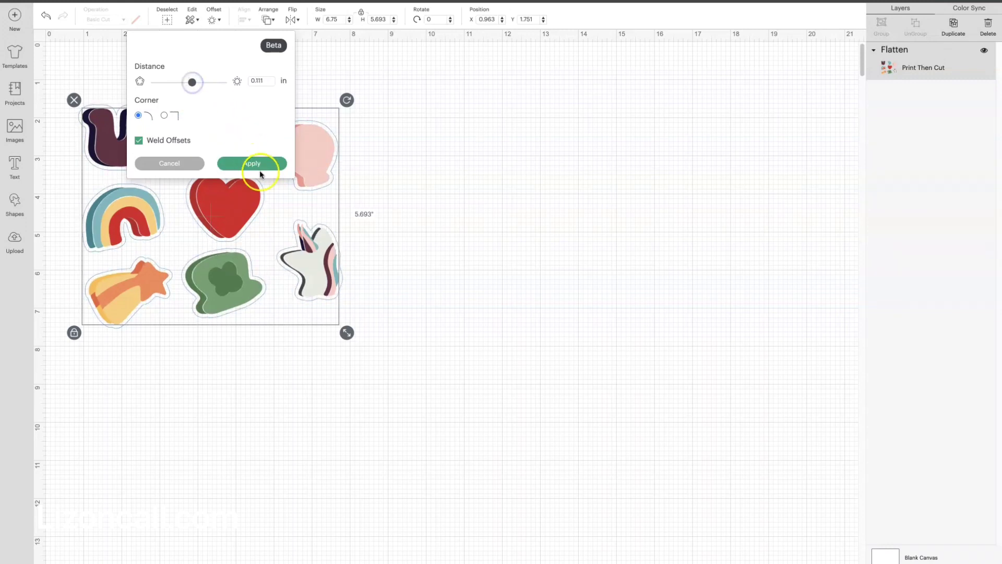
click(256, 165)
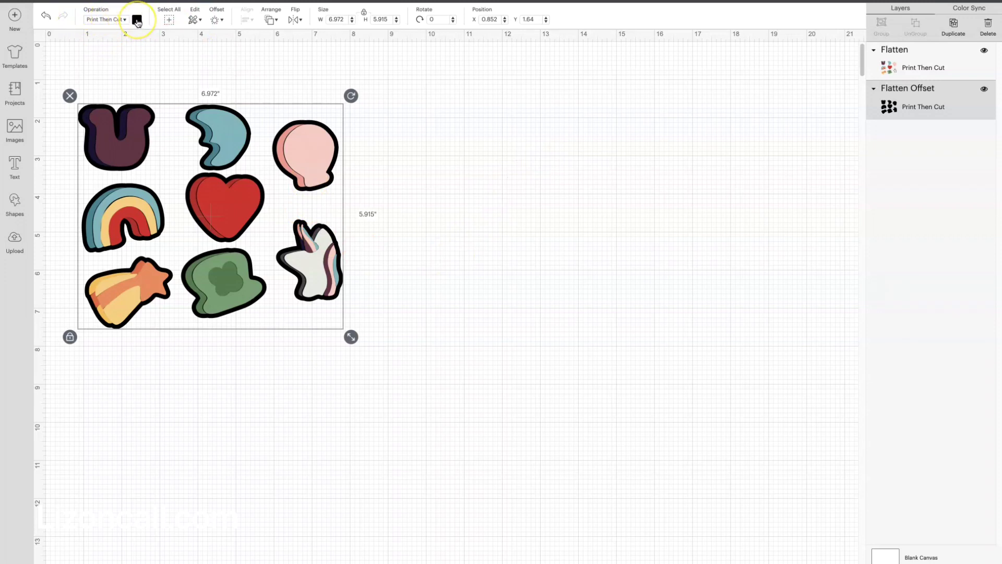
- Color the Flatten Offset border white and marquee-select all nine stickers with their borders
click(137, 21)
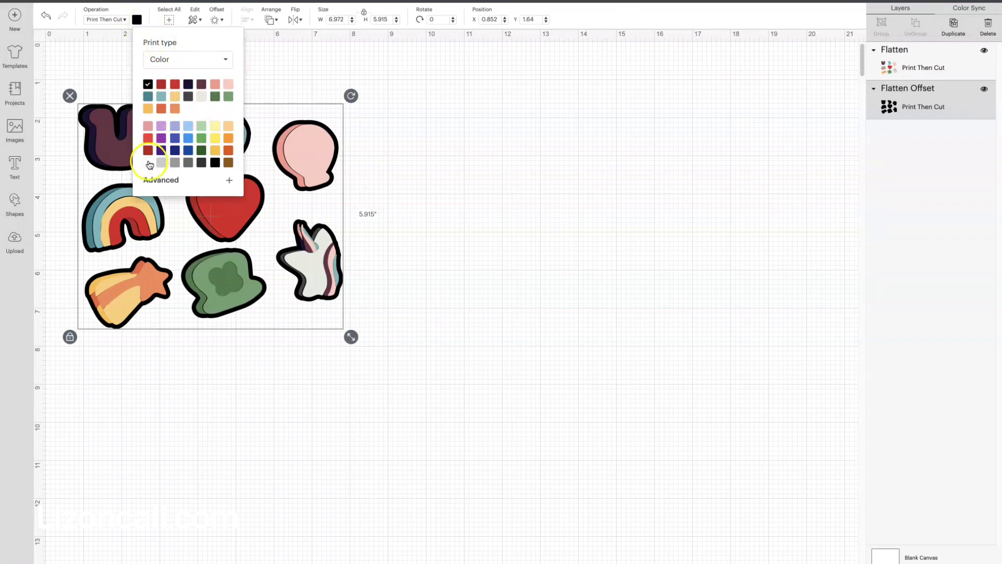
click(149, 165)
click(422, 133)
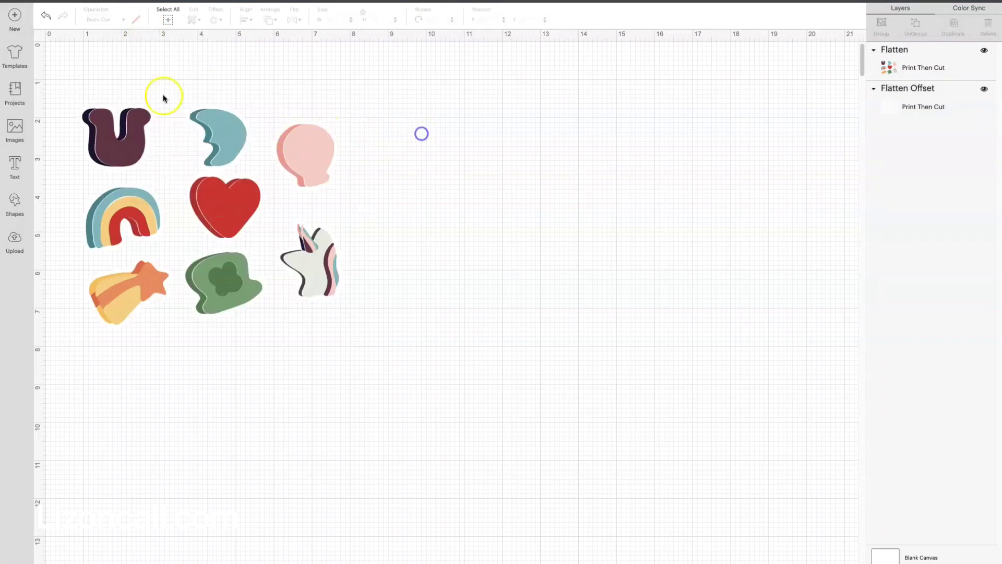
drag(61, 93, 383, 339)
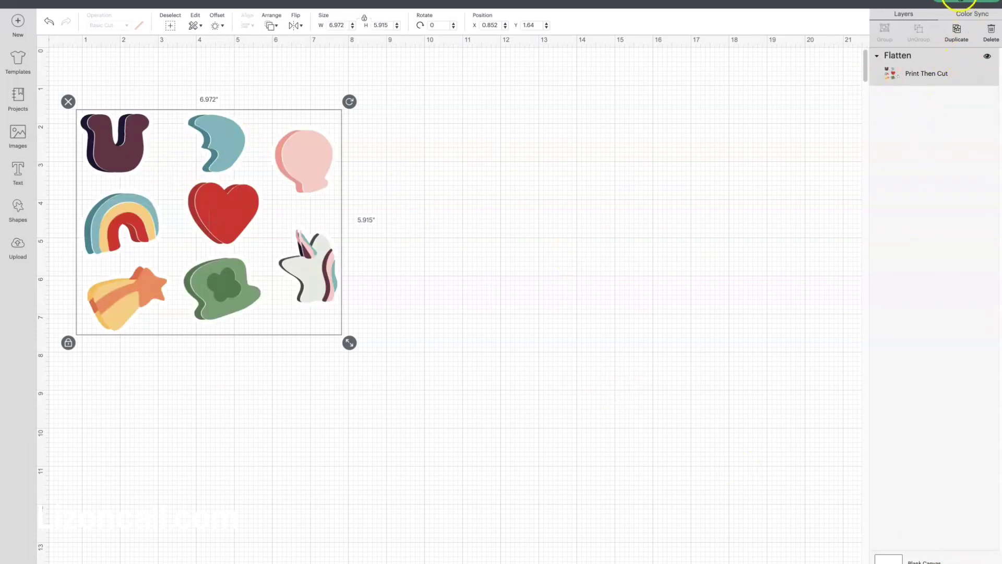
- Go through Make It to print setup for the HP ENVY 5540 with Add Bleed off and Use System Dialog on
click(961, 3)
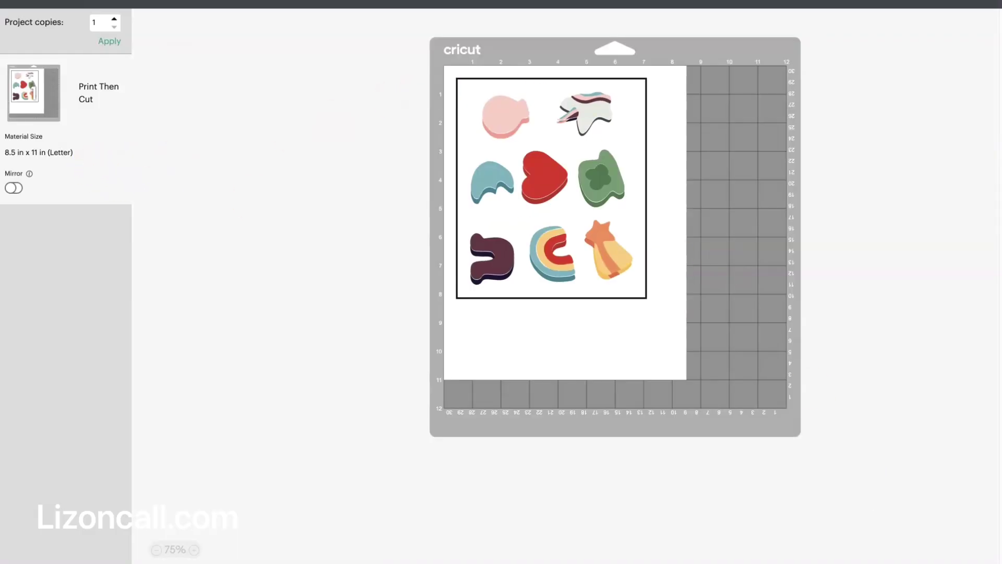
click(776, 468)
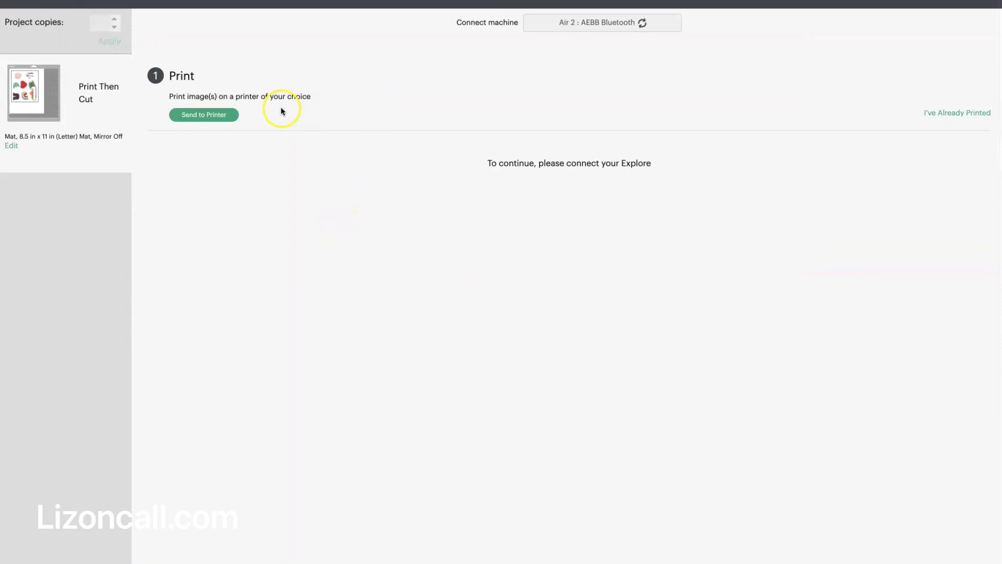
click(226, 116)
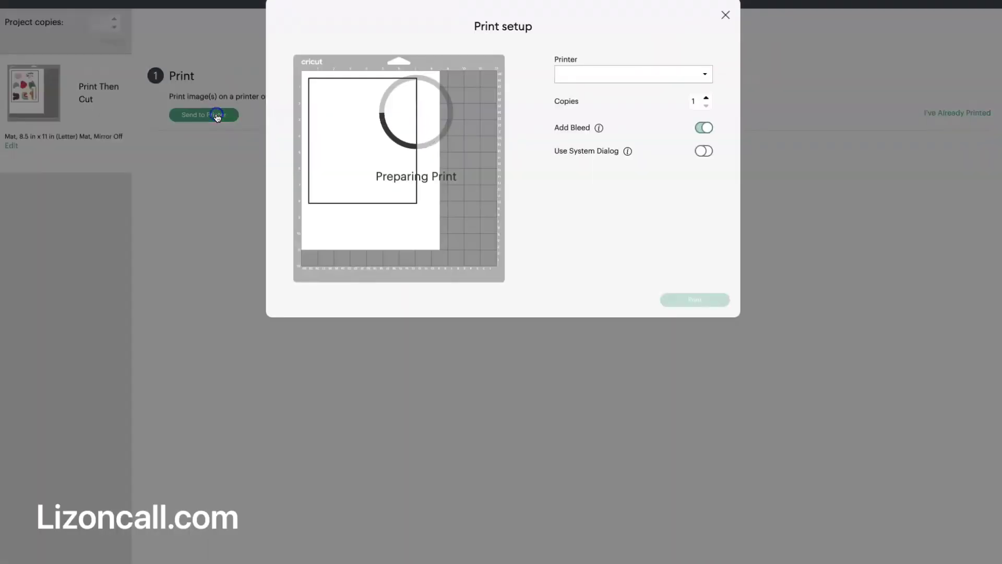
click(705, 129)
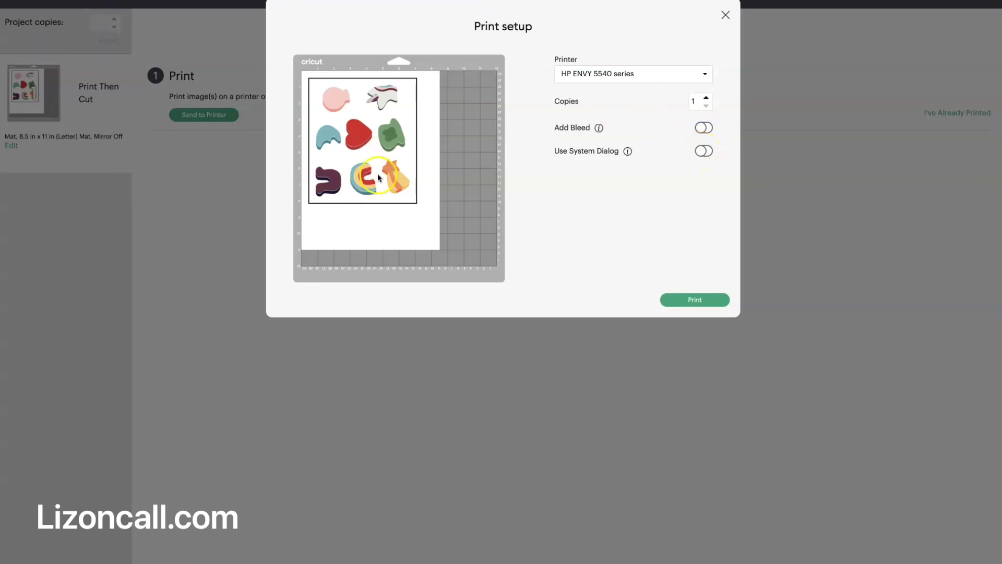
click(704, 151)
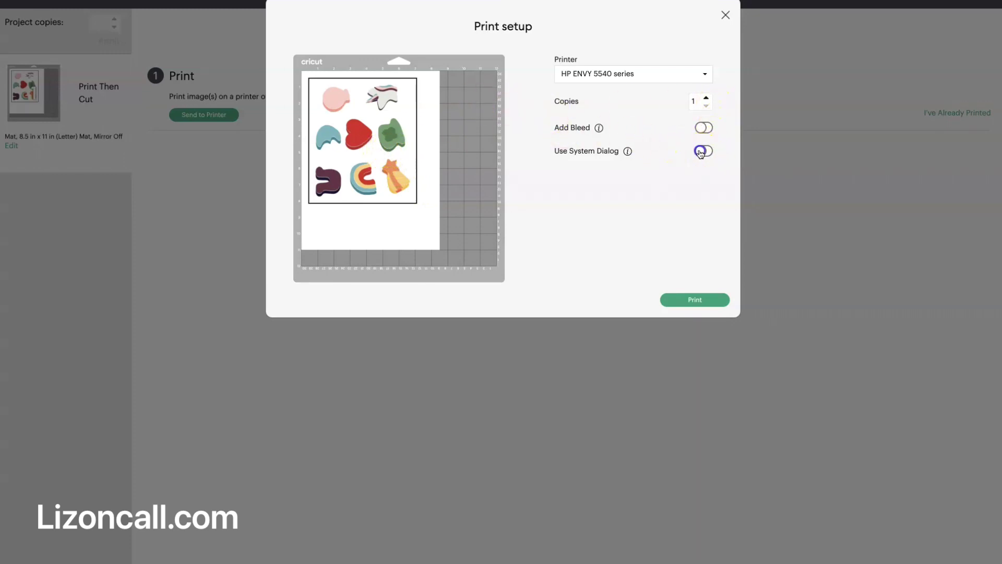
- Send the sticker sheet to print, set Media & Quality to Best, and print 1 copy
click(700, 302)
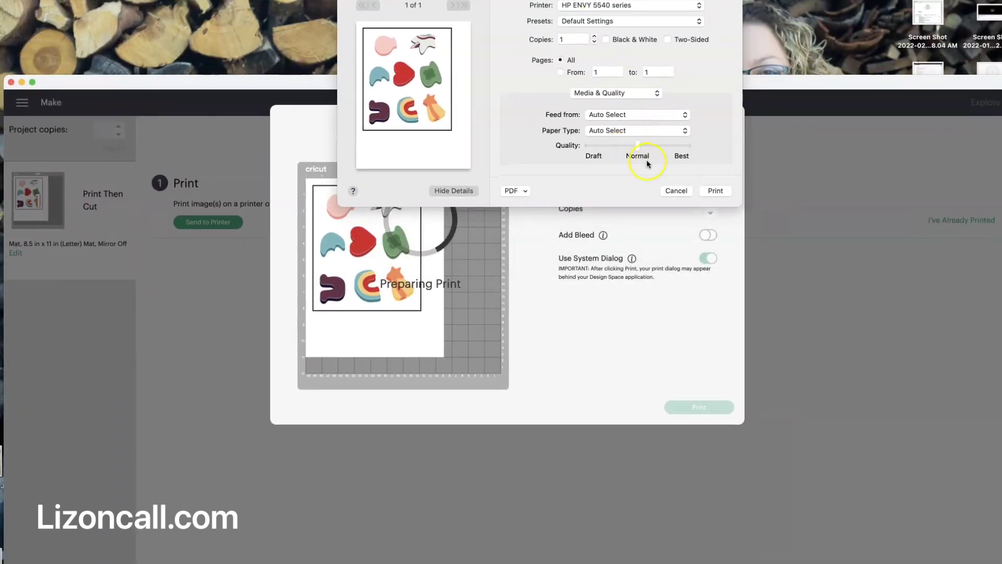
click(637, 149)
drag(638, 150, 690, 151)
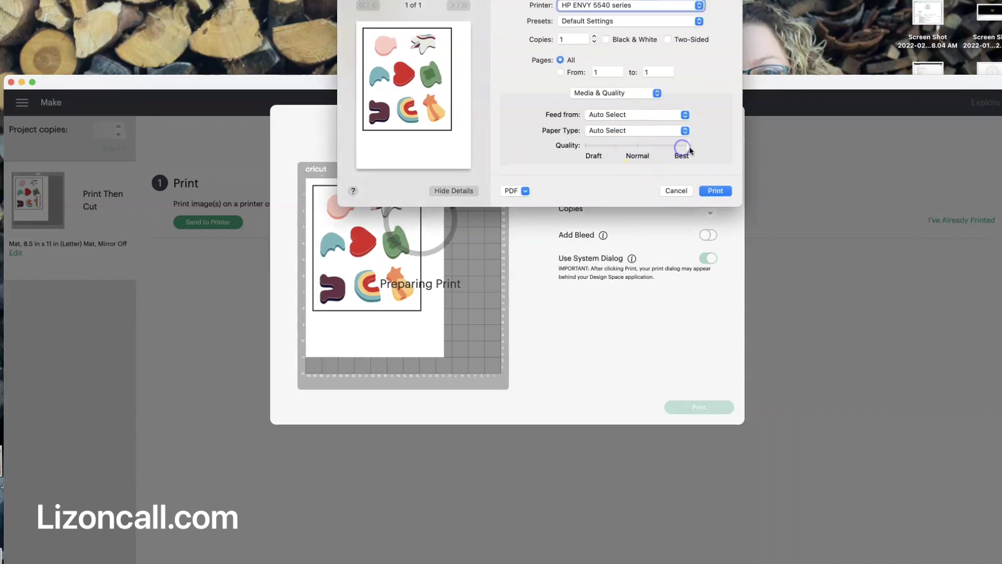
click(715, 193)
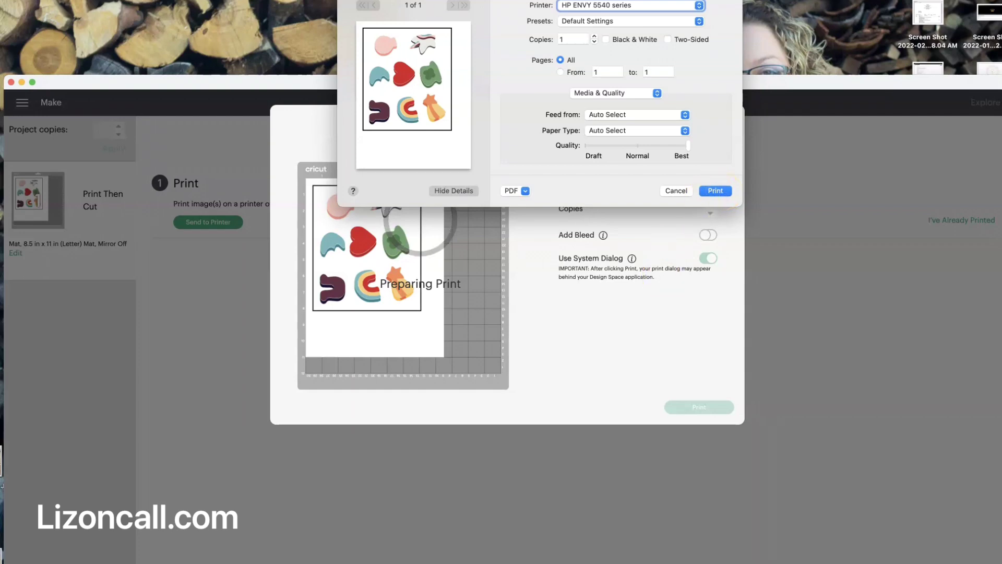